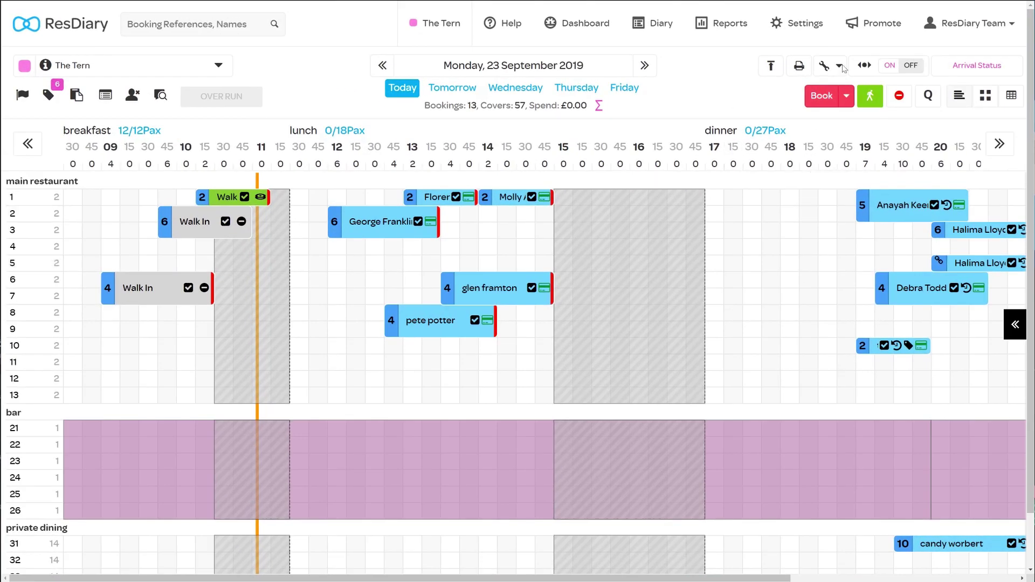
Open a blank Edit Mailing List form from Promote's Manage Marketing Lists.
left_click(859, 28)
scroll(744, 201, "down", 7)
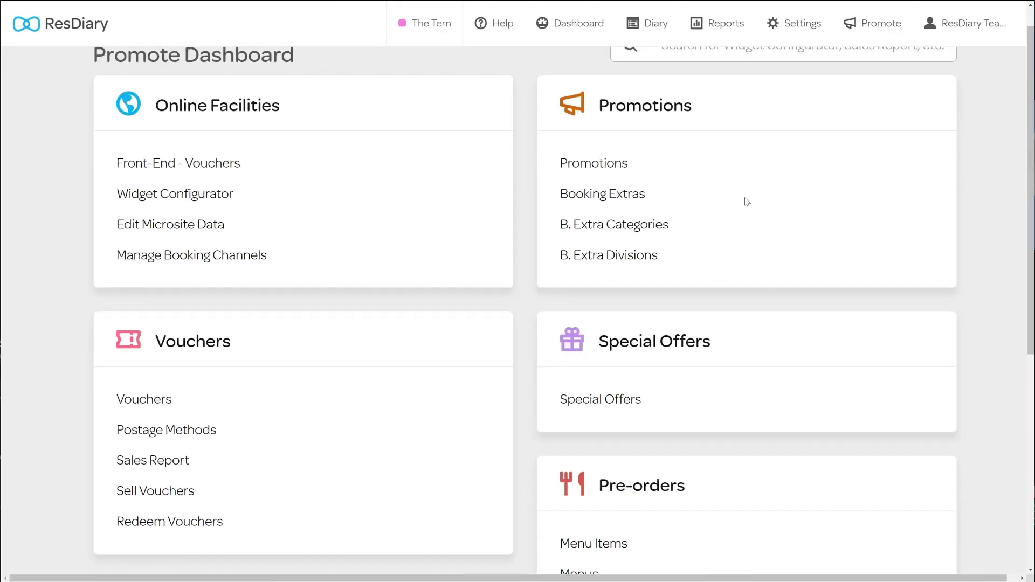
left_click(240, 328)
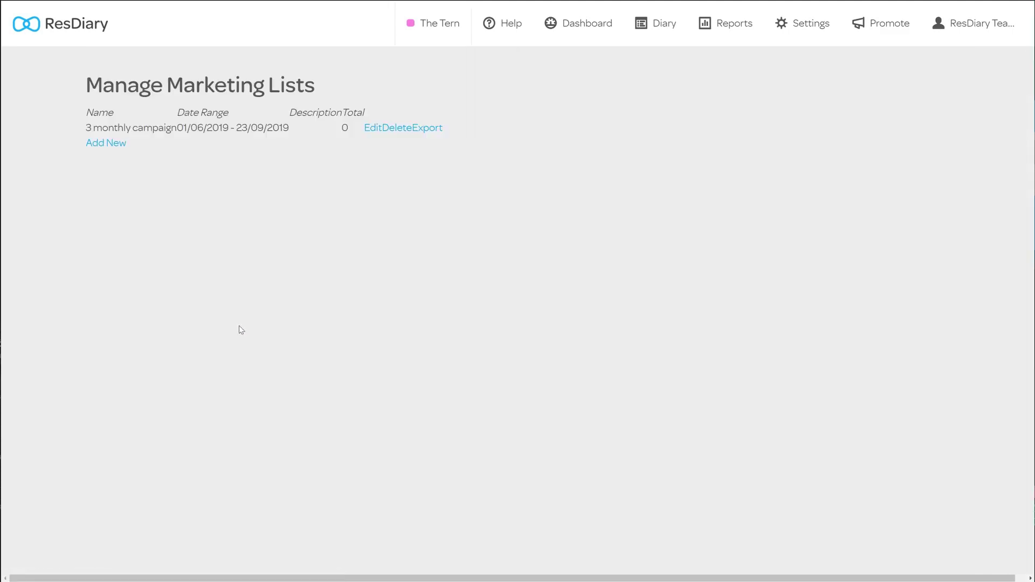
left_click(108, 143)
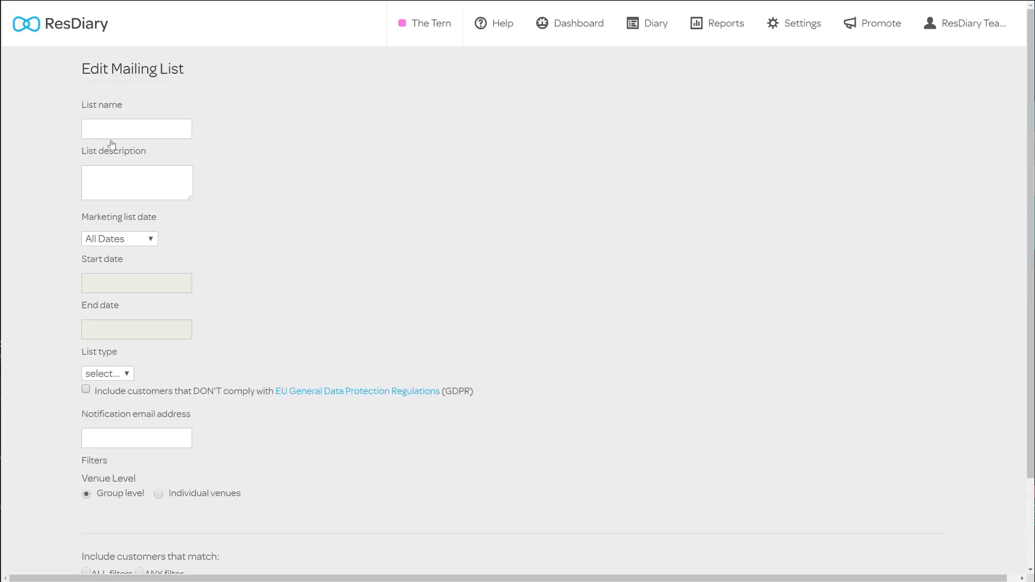
Name the list 'Xmas promo' and give it the description 23092019.
left_click(112, 131)
type("Xmass")
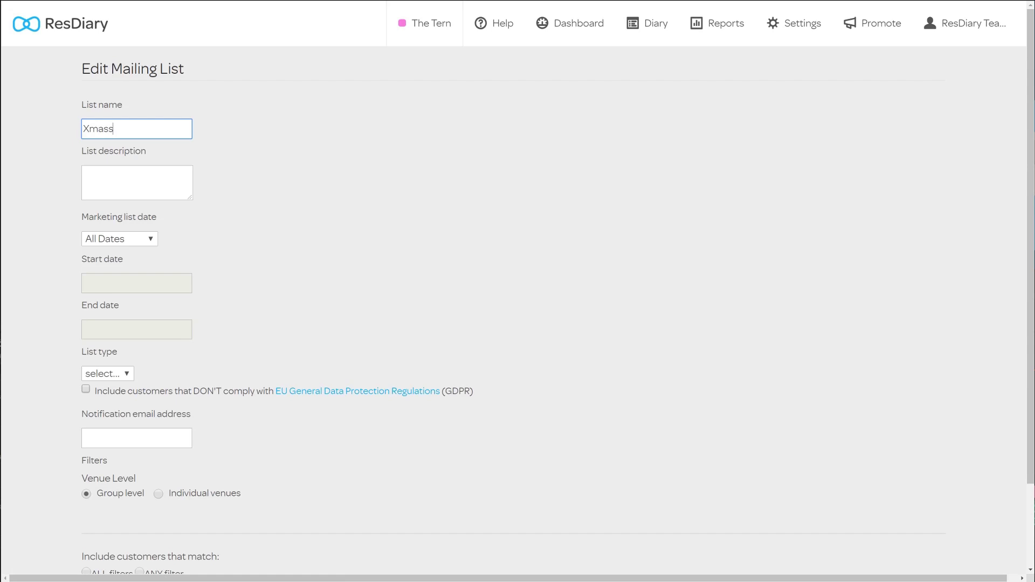
type(" promo")
key("BackSpace")
key("Tab")
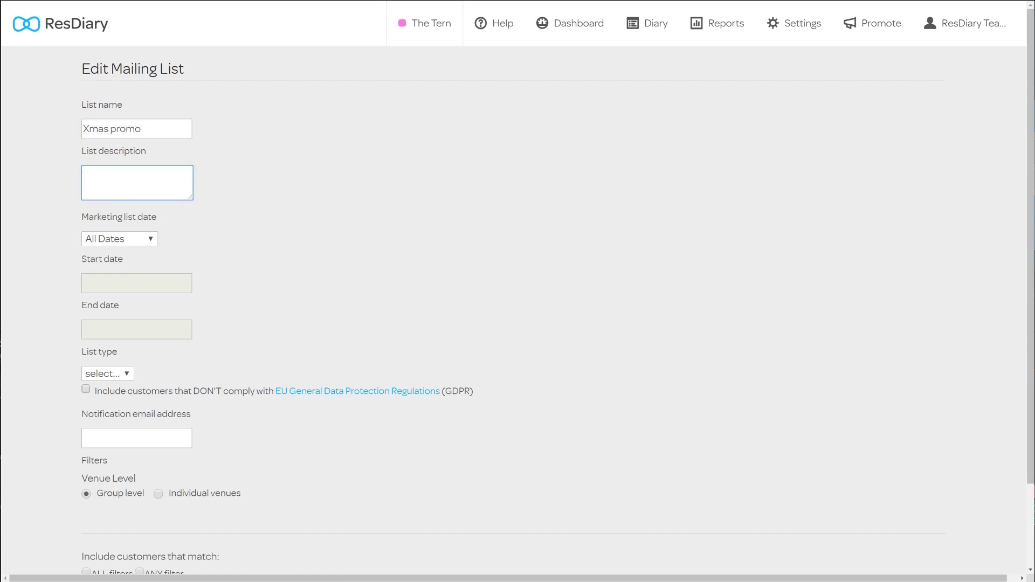
type("230920")
type("19")
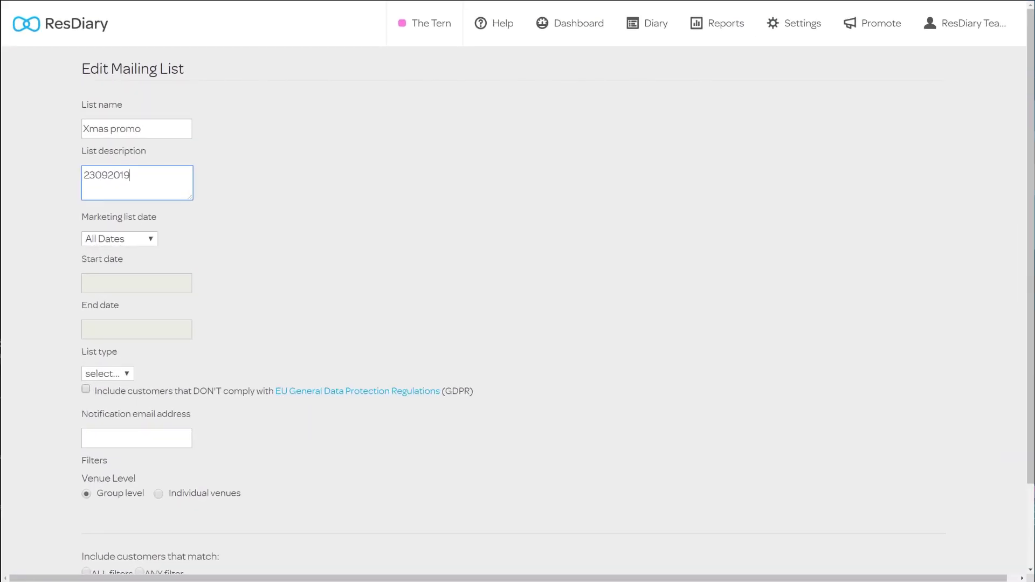
left_click(146, 241)
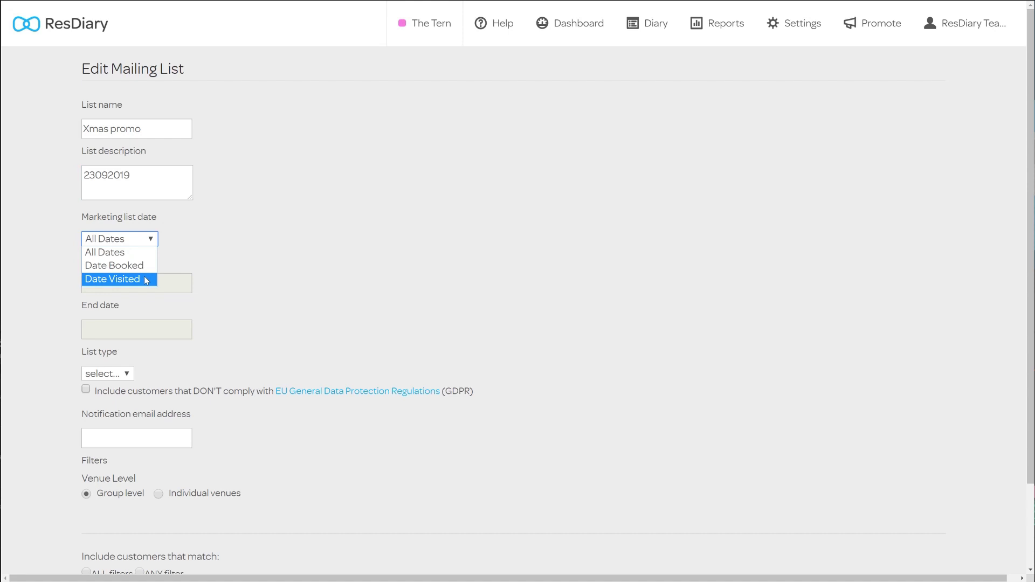
Base the list on Date Visited, starting 1 December 2018.
left_click(146, 278)
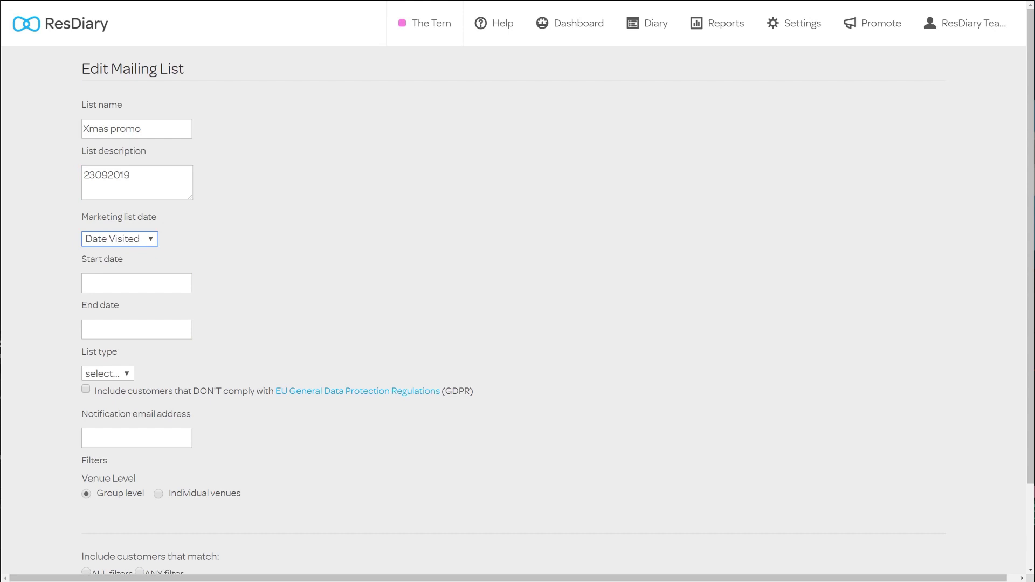
left_click(136, 283)
left_click(95, 307)
triple_click(94, 307)
triple_click(95, 308)
double_click(95, 307)
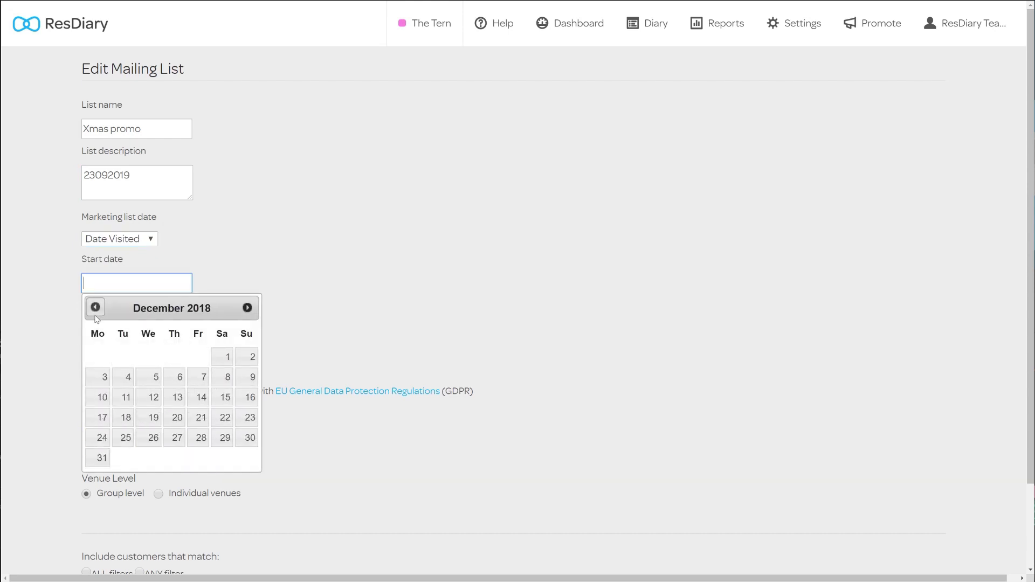
left_click(222, 356)
Set the end date to 31 December 2018 and the list type to Email.
left_click(136, 330)
double_click(95, 353)
triple_click(95, 354)
double_click(95, 353)
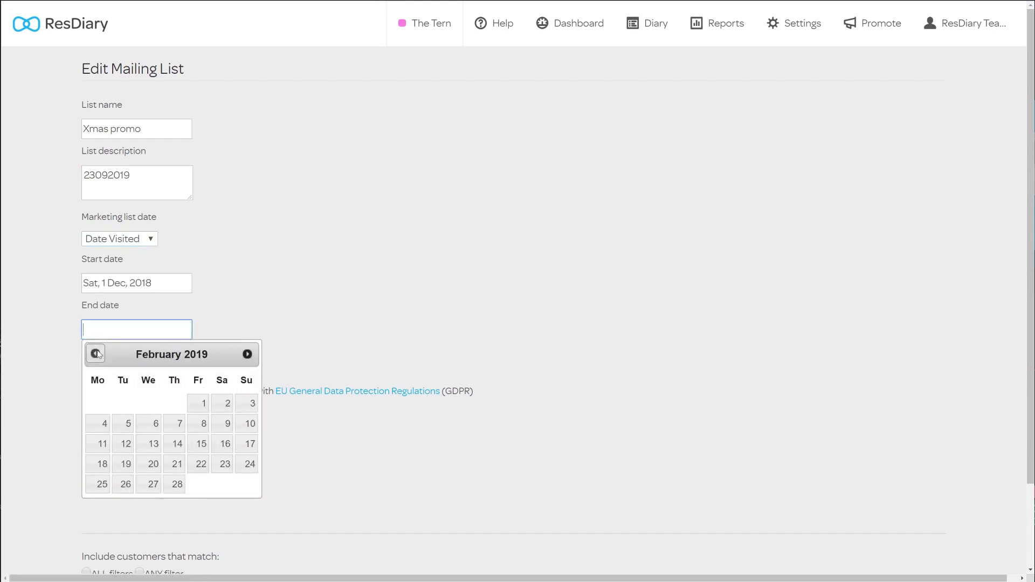
left_click(100, 504)
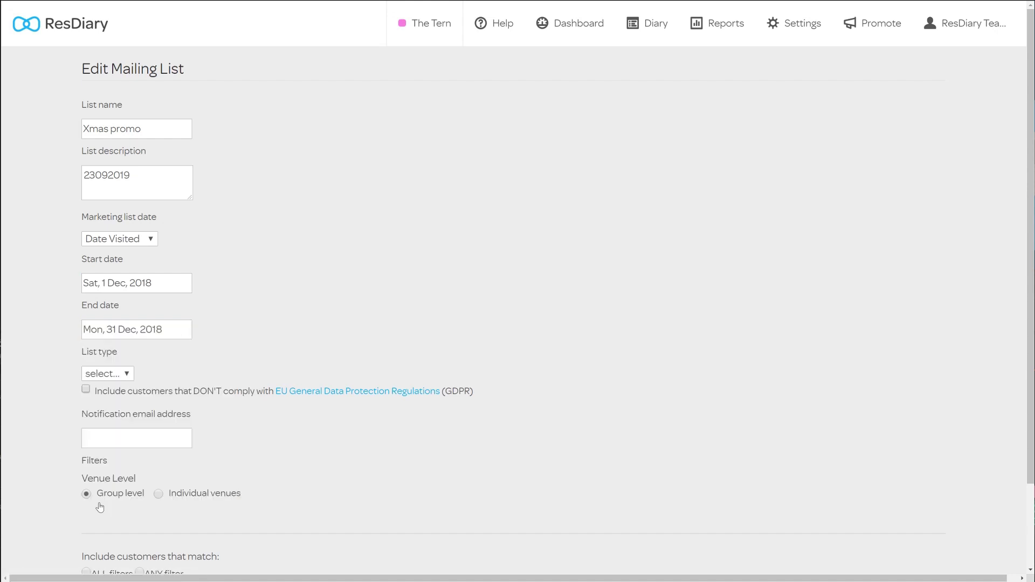
left_click(129, 378)
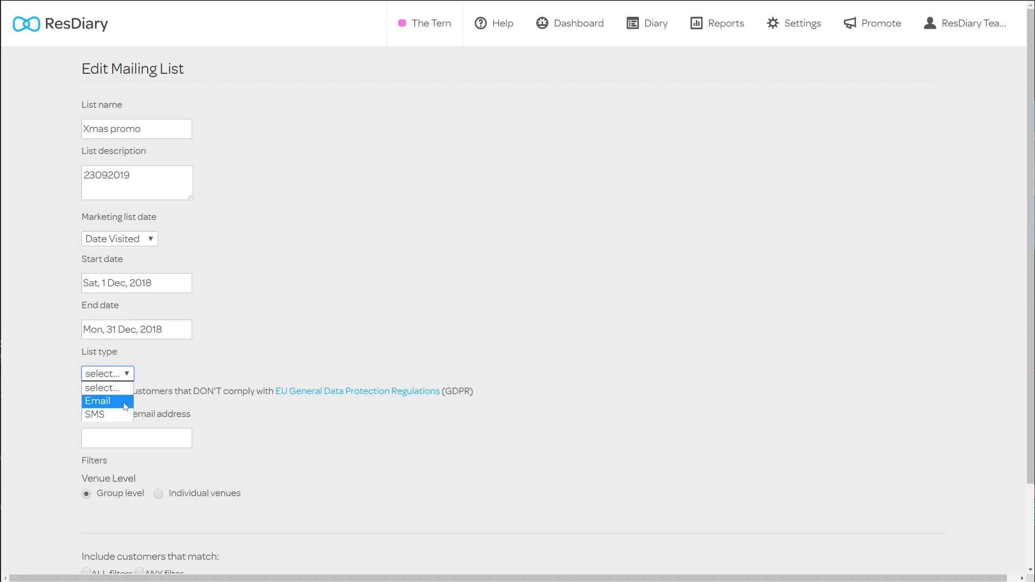
left_click(121, 401)
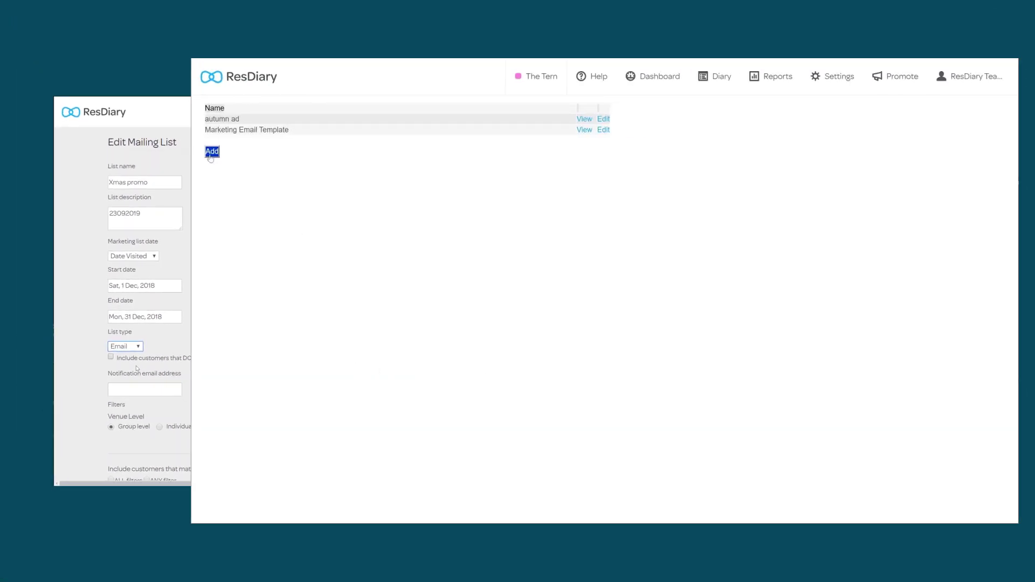
left_click(211, 152)
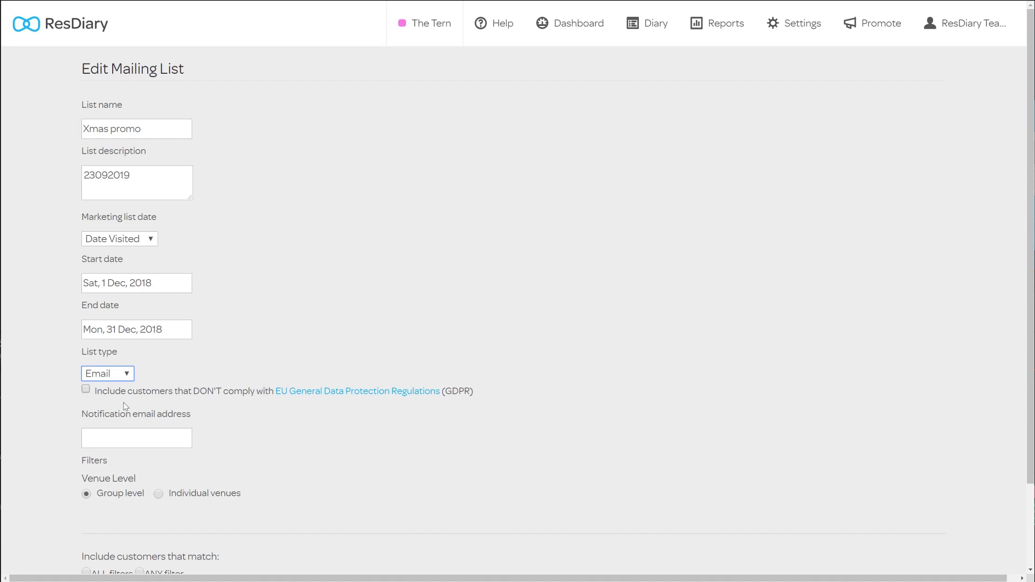
left_click(121, 438)
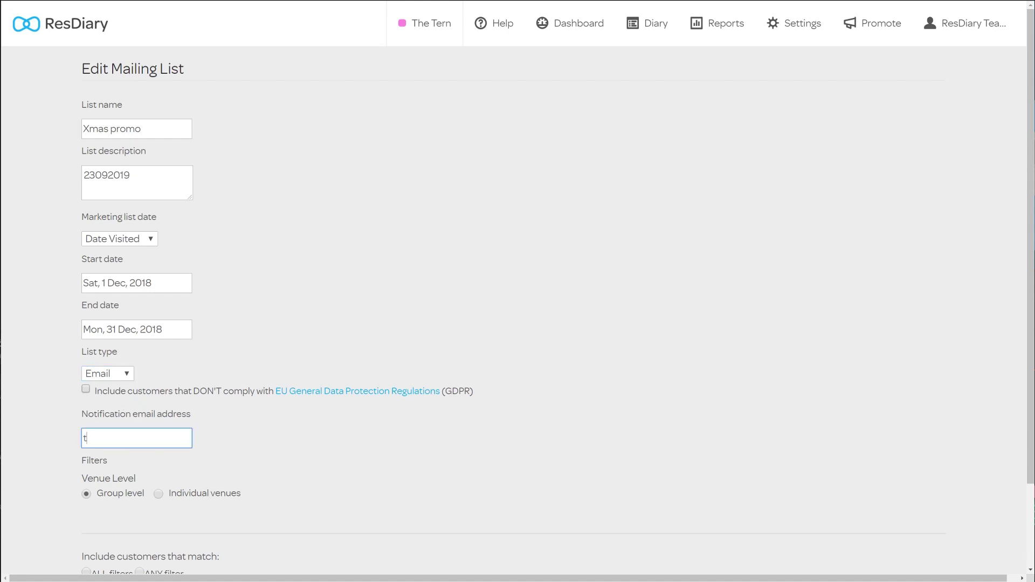
scroll(518, 310, "down", 2)
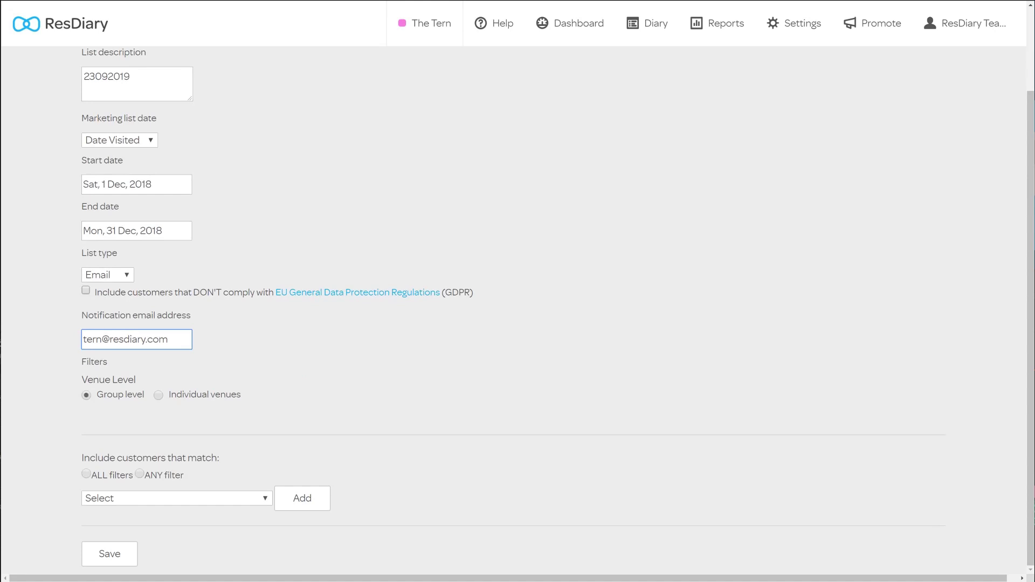
Match ALL filters and add a VIP status filter set to False.
left_click(106, 474)
left_click(231, 500)
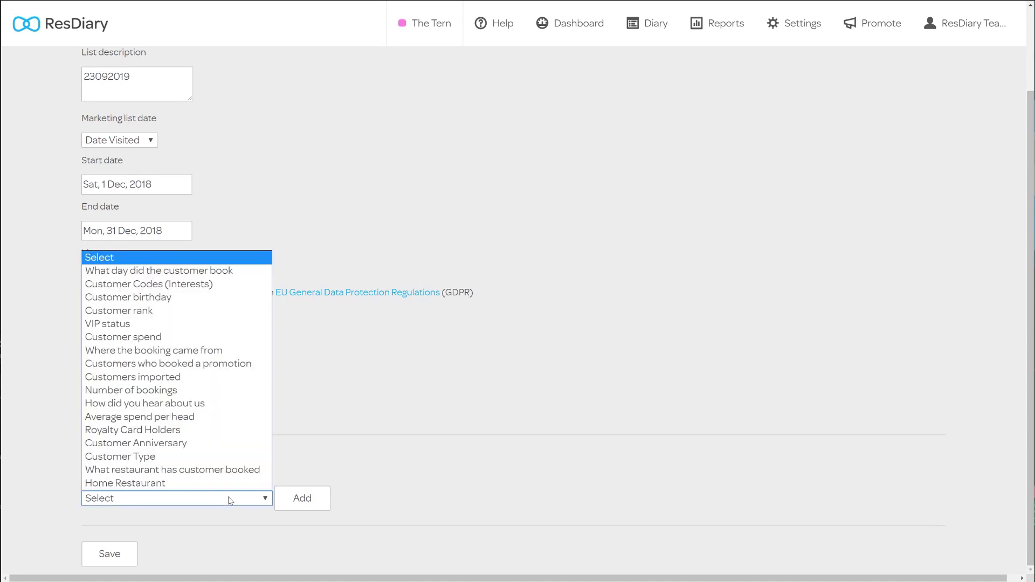
left_click(129, 323)
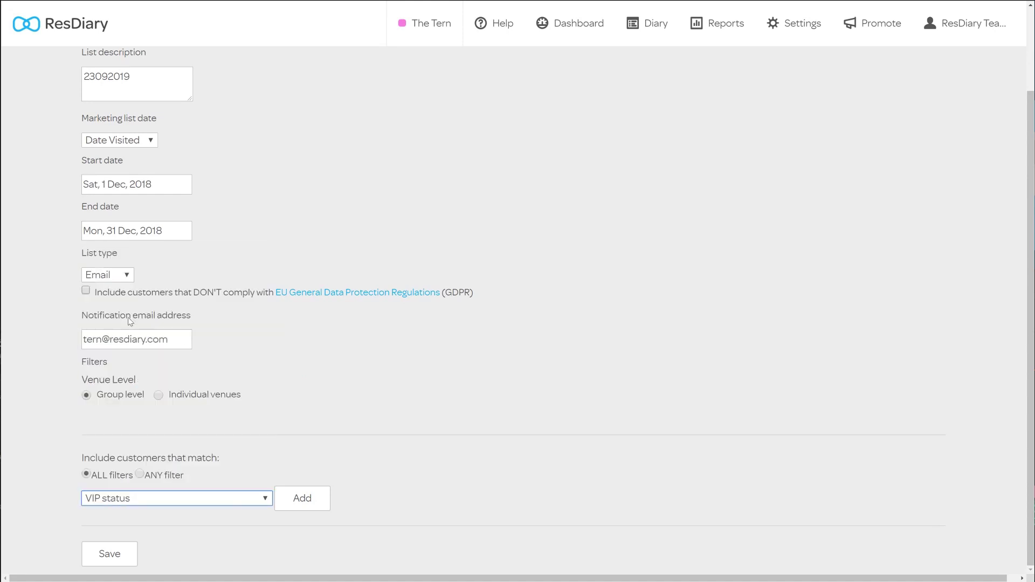
left_click(296, 496)
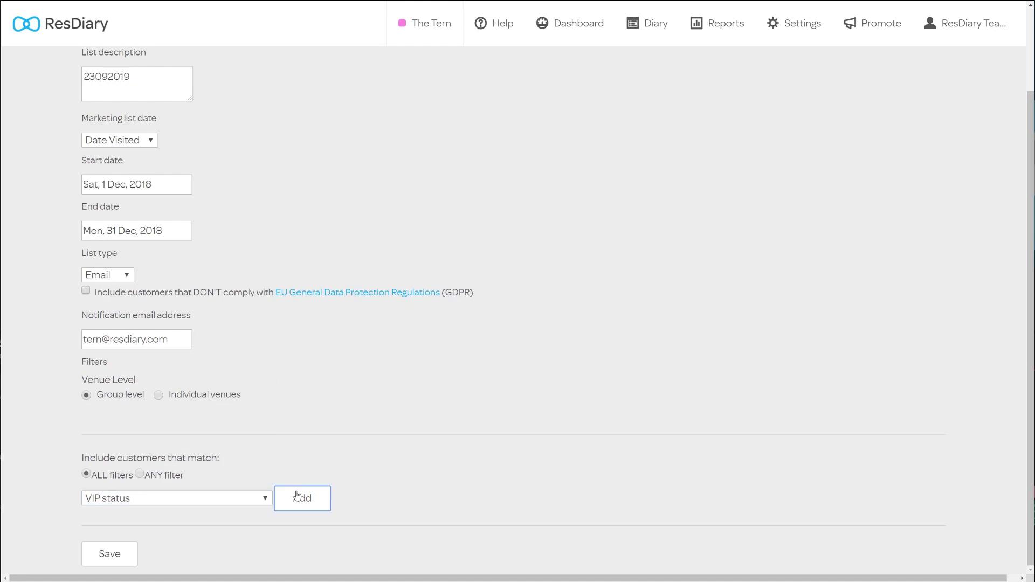
scroll(297, 493, "down", 3)
left_click(149, 447)
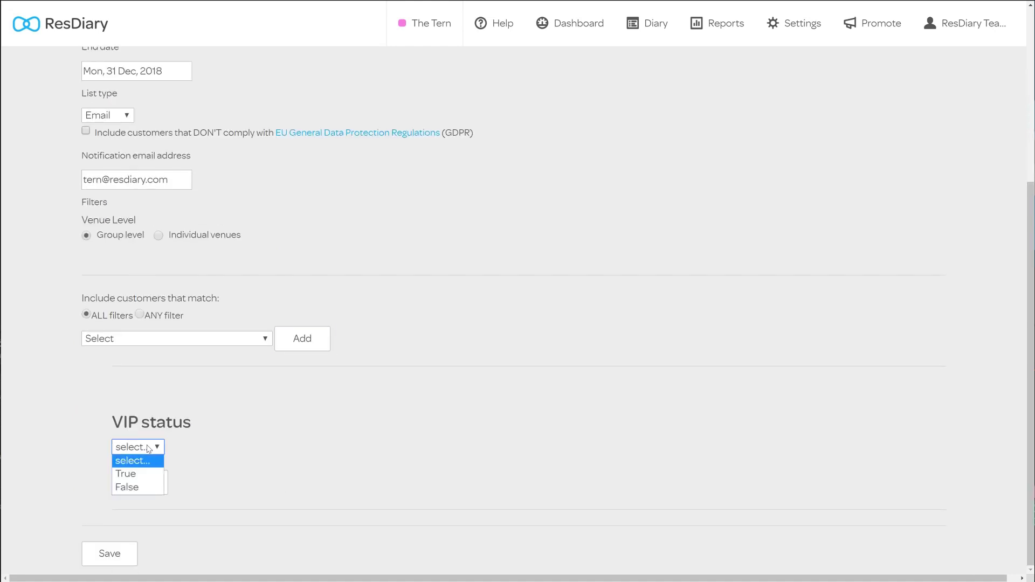
left_click(135, 486)
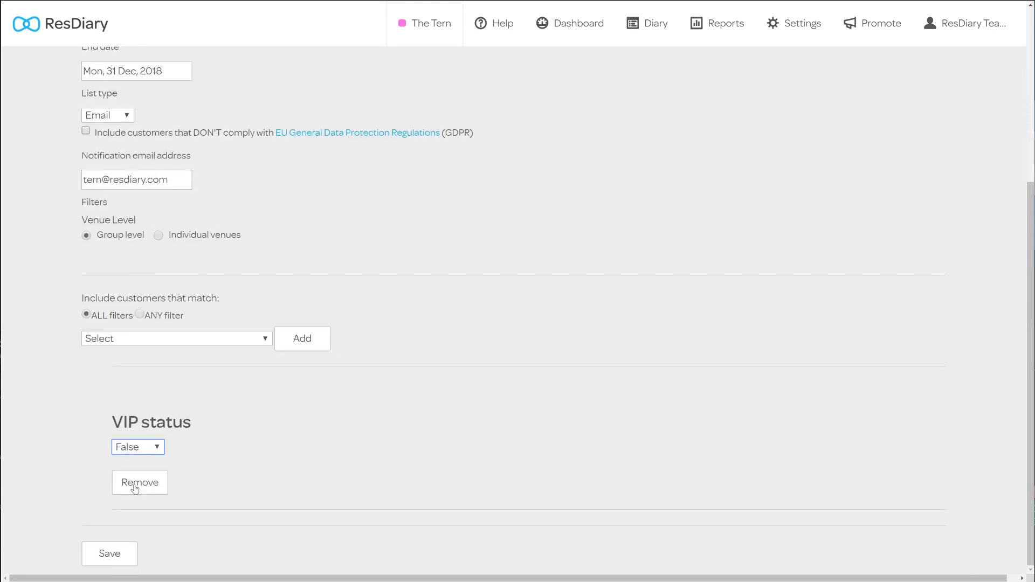
Add a Customer rank filter, then remove it again.
left_click(230, 339)
left_click(182, 408)
left_click(285, 343)
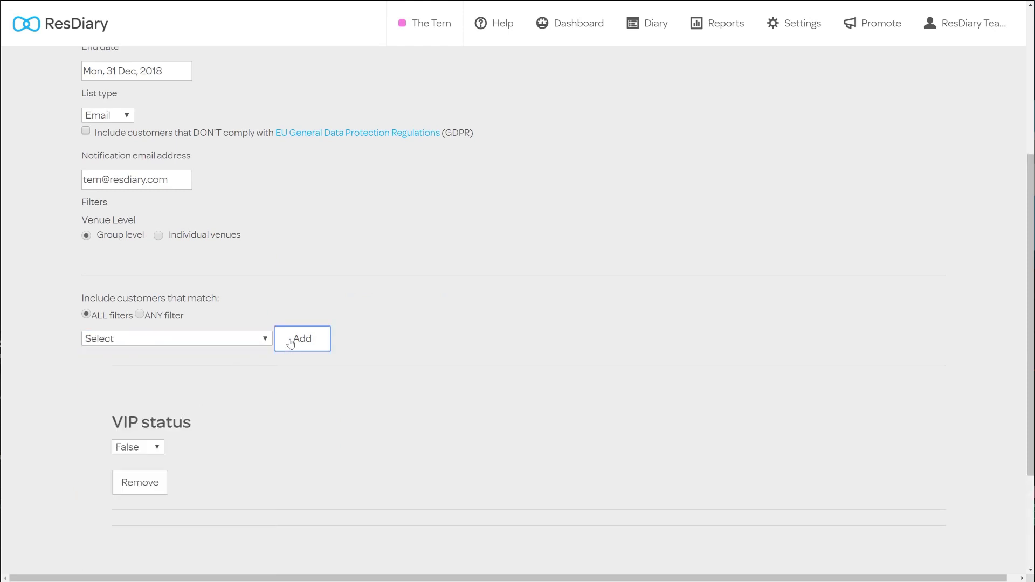
scroll(260, 406, "down", 3)
left_click(143, 481)
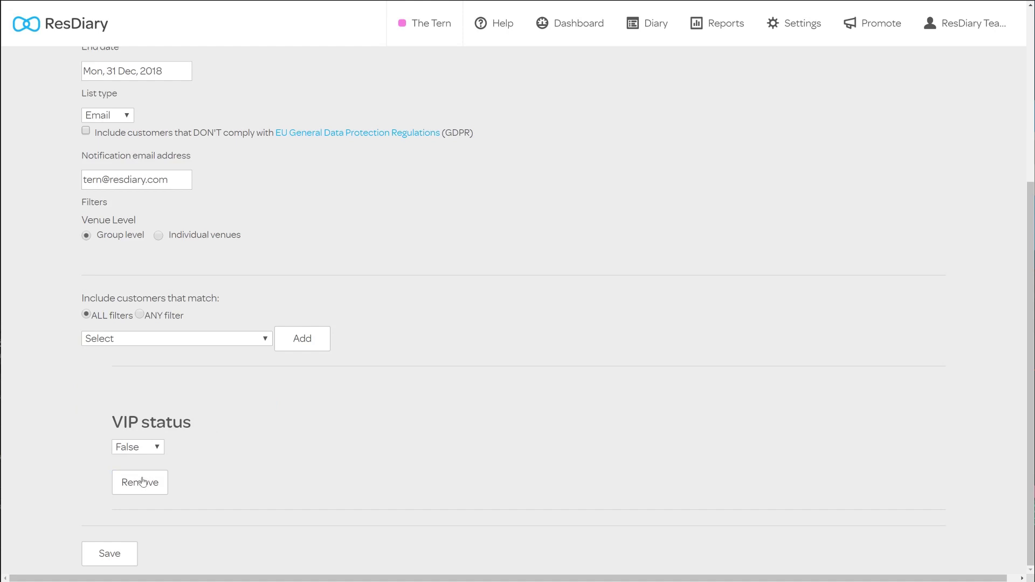
Save the Xmas promo list with its 01/12/2018–31/12/2018 range.
left_click(119, 550)
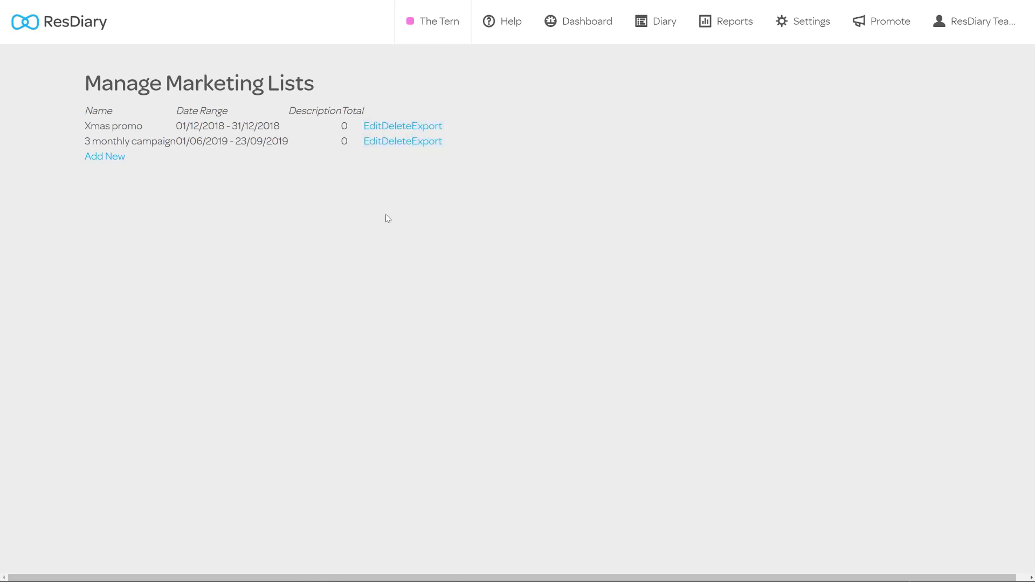
Append 23092019 to the '3 monthly campaign' list name and save it.
left_click(373, 142)
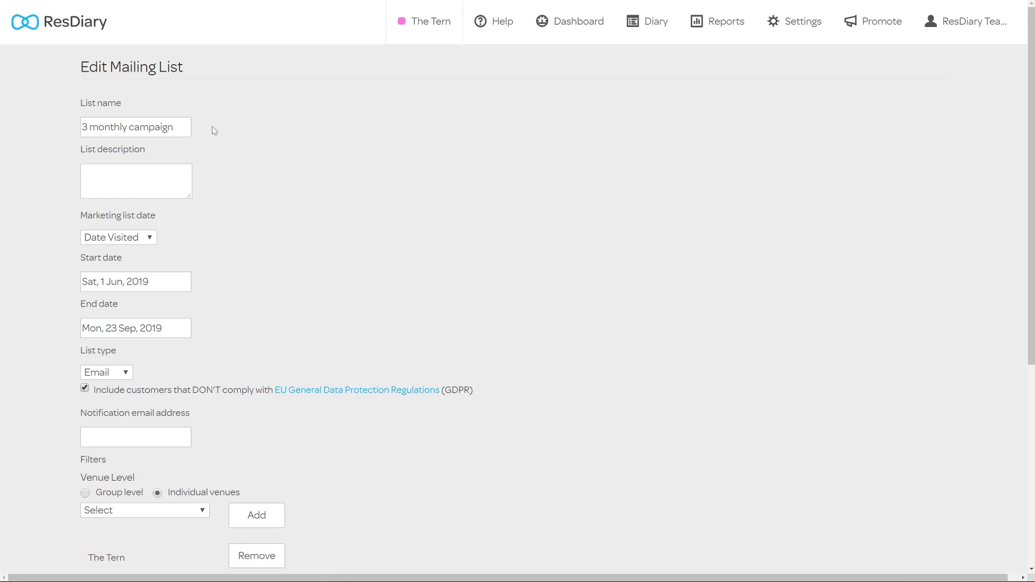
left_click(183, 127)
type("23092019")
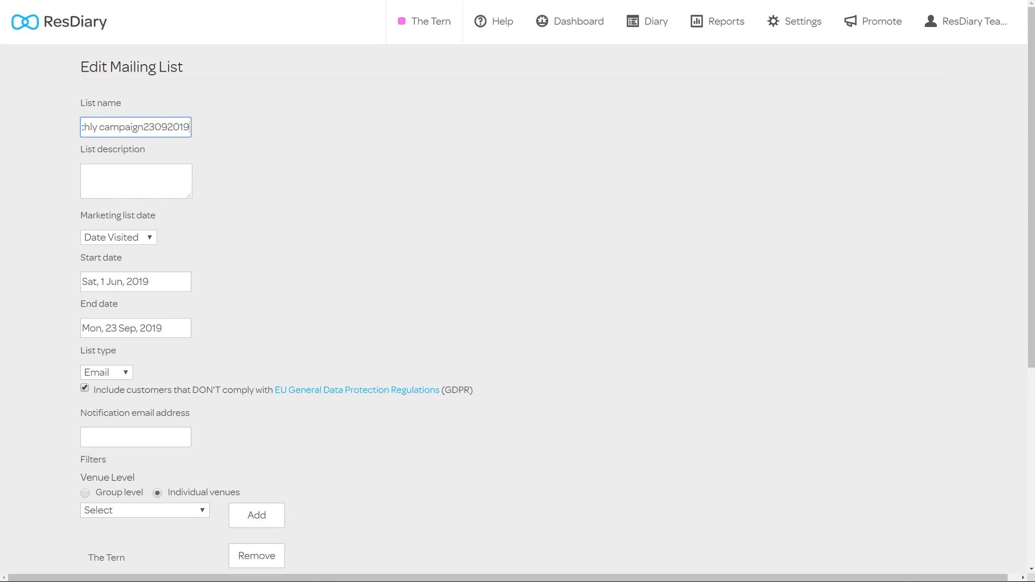
scroll(175, 191, "down", 5)
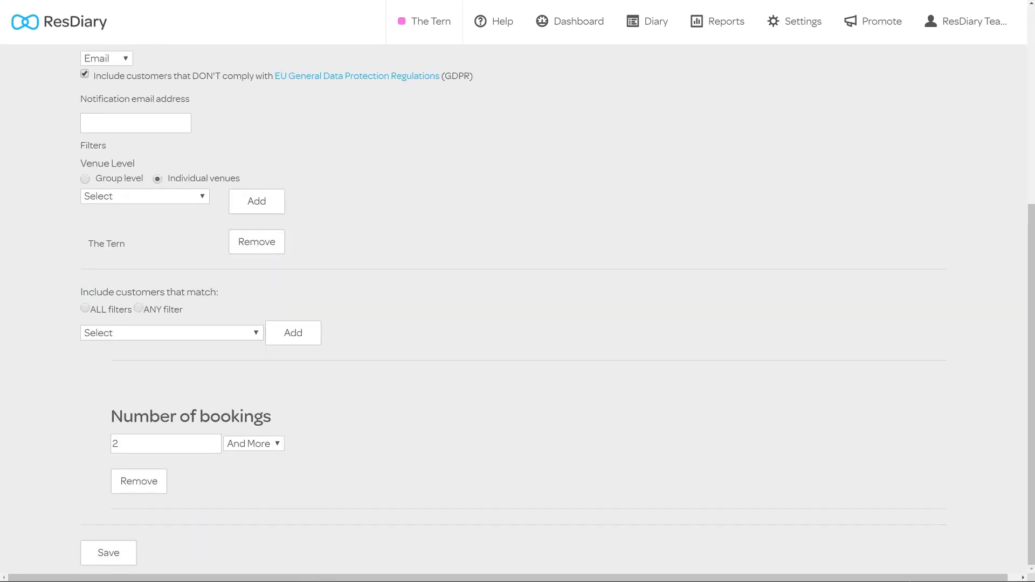
left_click(126, 546)
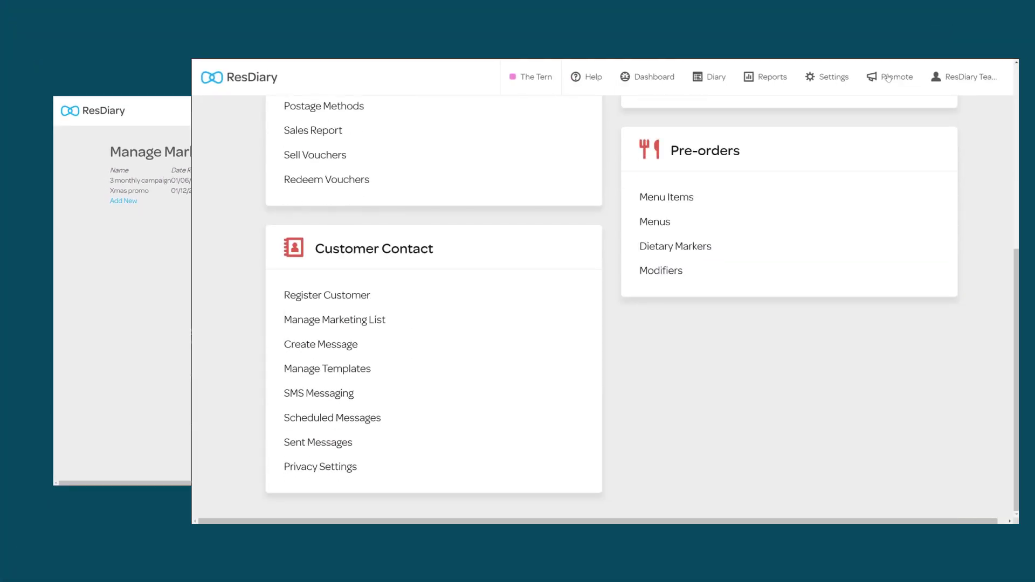
Export the Xmas promo subscribers as CSV, then bring up Help over the diary.
left_click(329, 351)
left_click(285, 160)
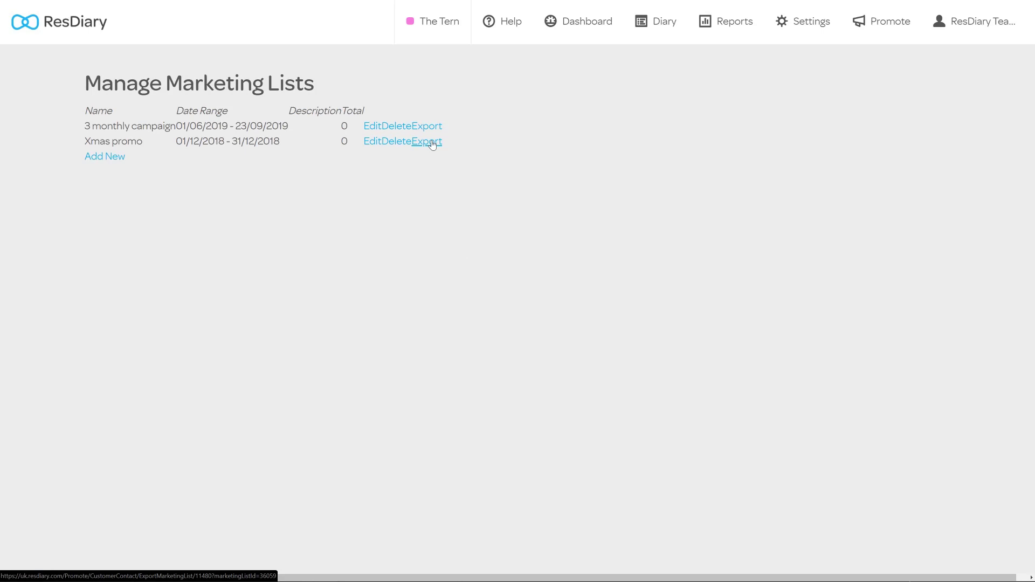
left_click(432, 142)
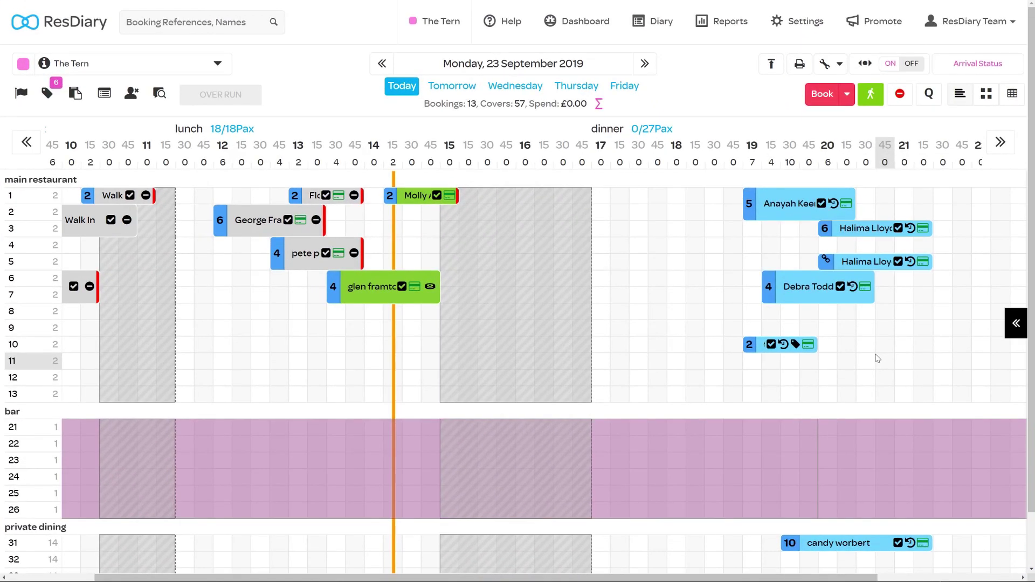
left_click(520, 28)
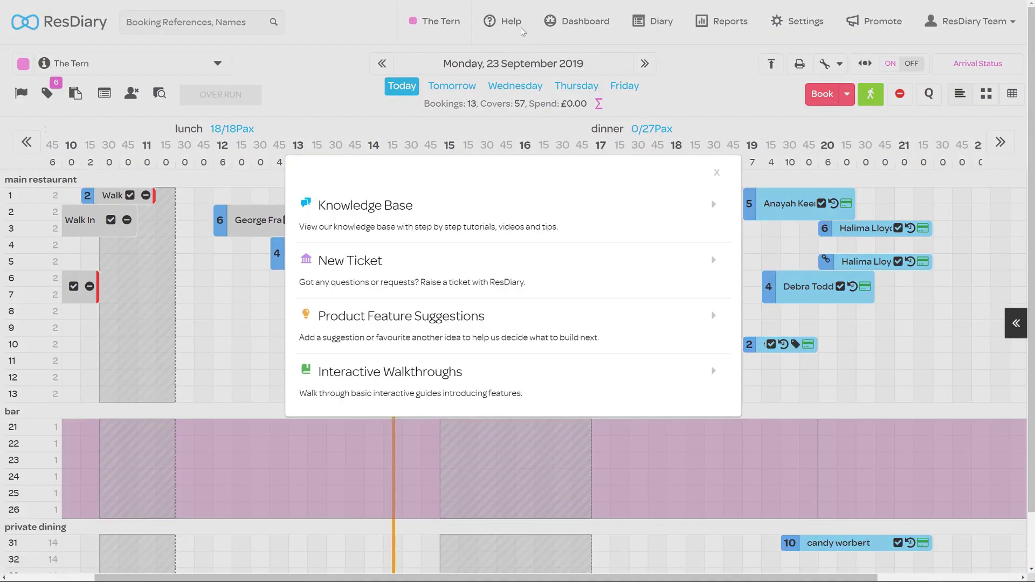